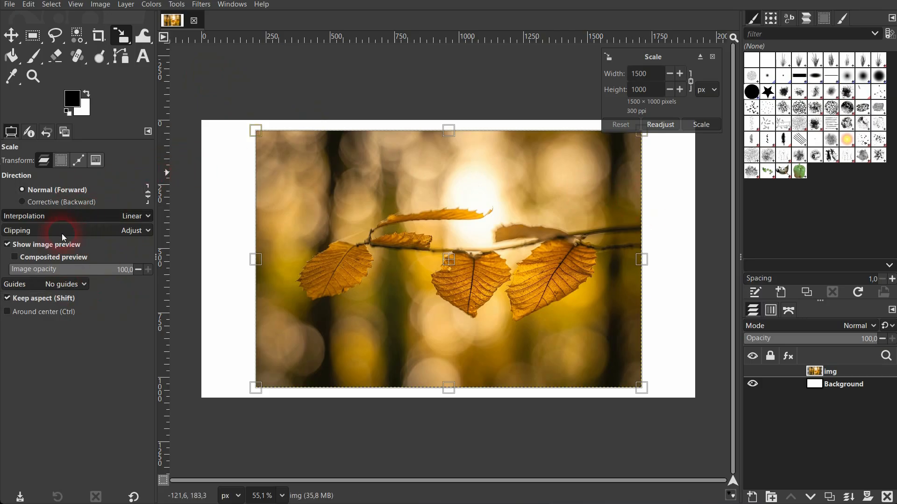
Step: Try center-line and rule-of-fifths guides, remove the overlay, and test preview opacity
{"action": "left_click", "coordinate": [69, 285]}
{"action": "left_click", "coordinate": [62, 303]}
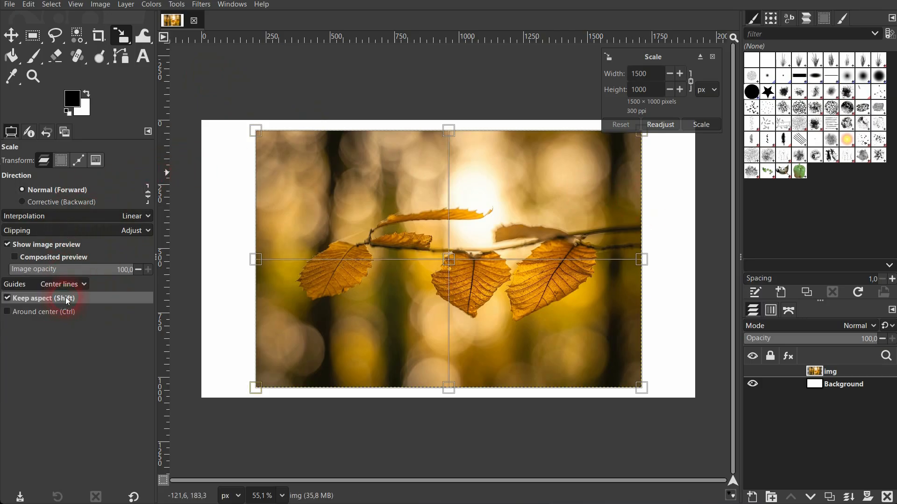
{"action": "left_click", "coordinate": [65, 283]}
{"action": "left_click", "coordinate": [63, 322]}
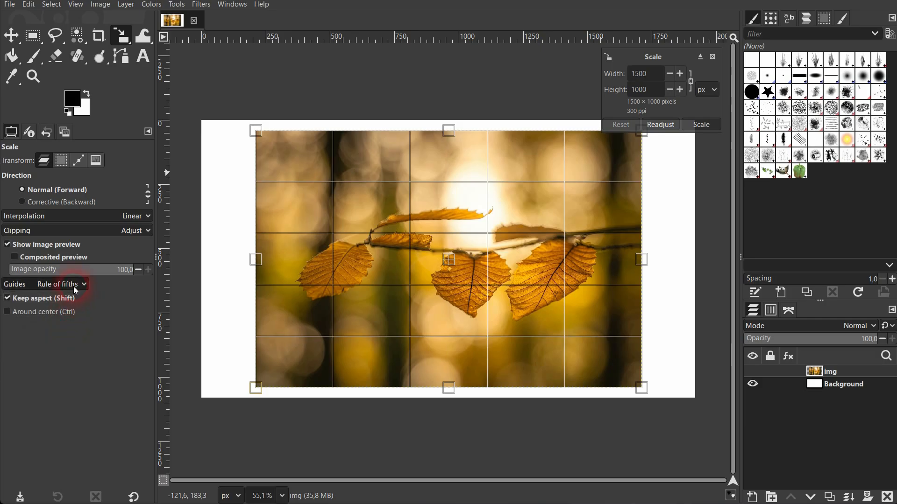
{"action": "left_click", "coordinate": [70, 285]}
{"action": "left_click", "coordinate": [50, 240]}
{"action": "left_click_drag", "start_coordinate": [89, 274], "coordinate": [153, 274]}
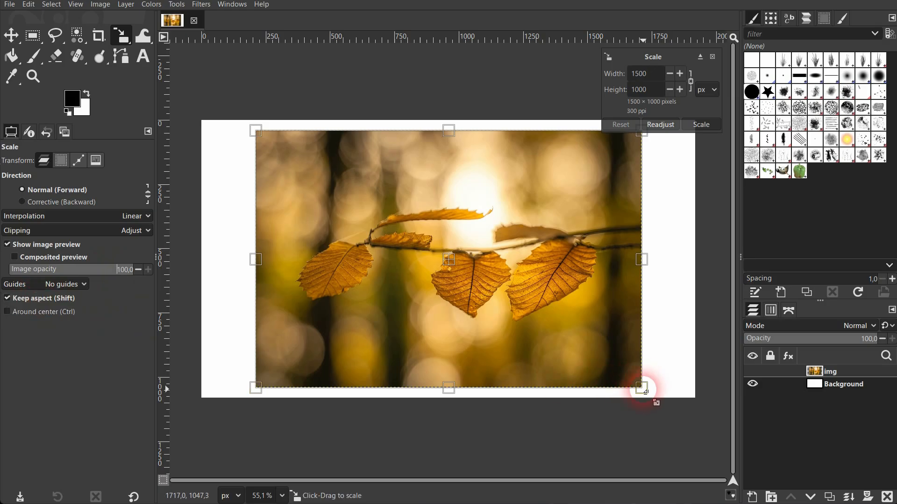
Step: Drag the corner handle with Keep aspect on, then off, then turn it back on
{"action": "mouse_move", "coordinate": [641, 387]}
{"action": "left_mouse_down"}
{"action": "mouse_move", "coordinate": [464, 300]}
{"action": "mouse_move", "coordinate": [640, 377]}
{"action": "mouse_move", "coordinate": [633, 382]}
{"action": "left_mouse_up"}
{"action": "left_click", "coordinate": [8, 298]}
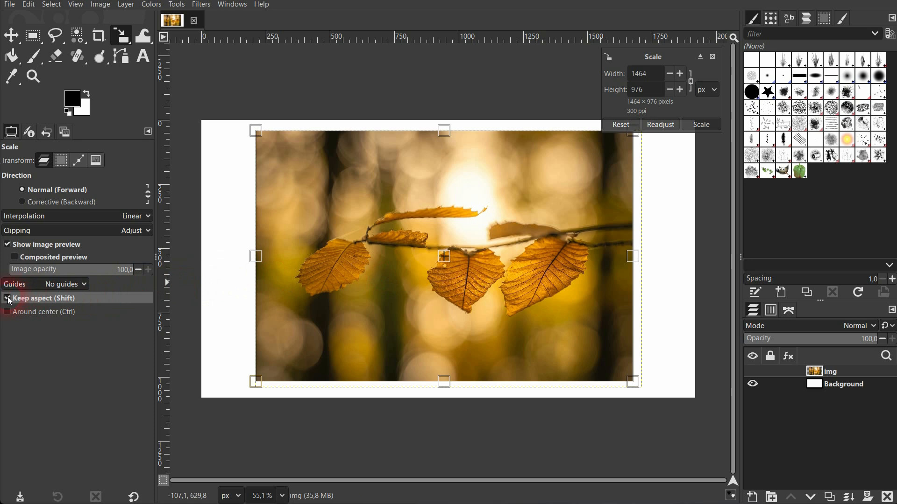
{"action": "left_click_drag", "start_coordinate": [637, 381], "coordinate": [563, 373]}
{"action": "left_click", "coordinate": [59, 298]}
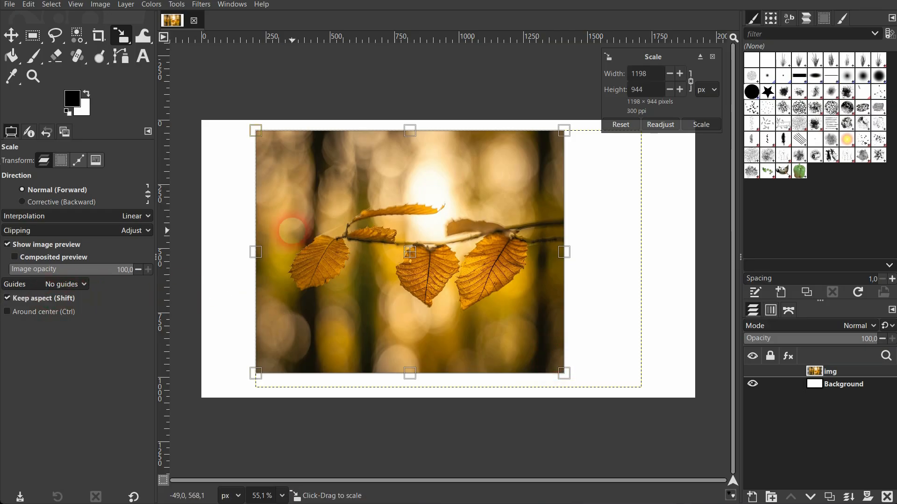
Step: Link width and height and enlarge the layer to 1285 × 1013
{"action": "left_click", "coordinate": [690, 79]}
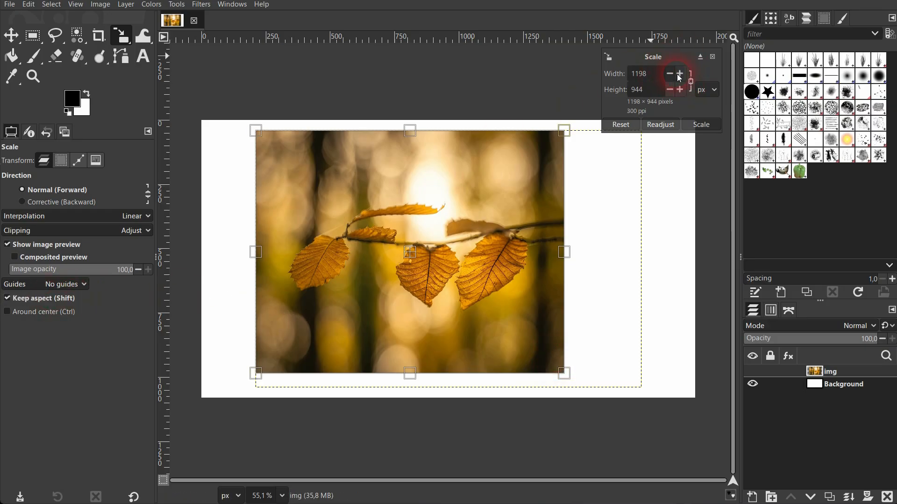
{"action": "left_click", "coordinate": [679, 73]}
{"action": "left_click_drag", "start_coordinate": [679, 74], "coordinate": [603, 76]}
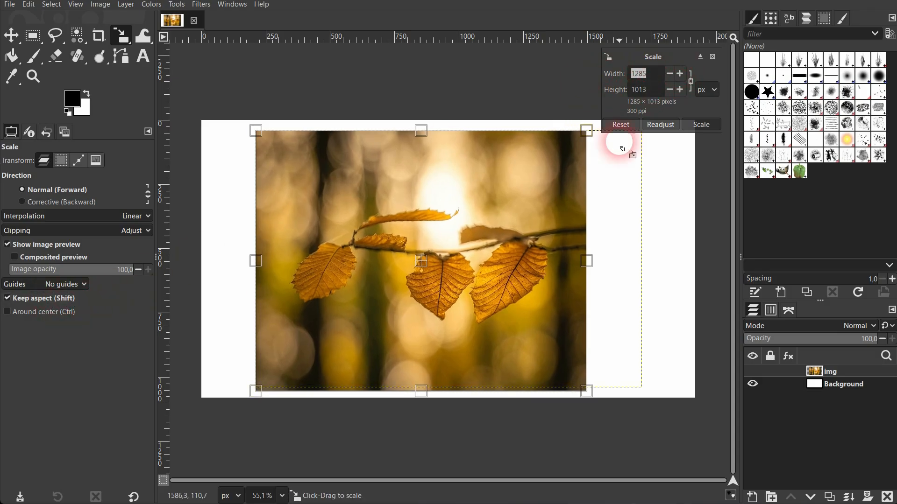
Step: Unlink width from height, lower the width three steps, then reset to 1500 × 1000
{"action": "left_click", "coordinate": [691, 82]}
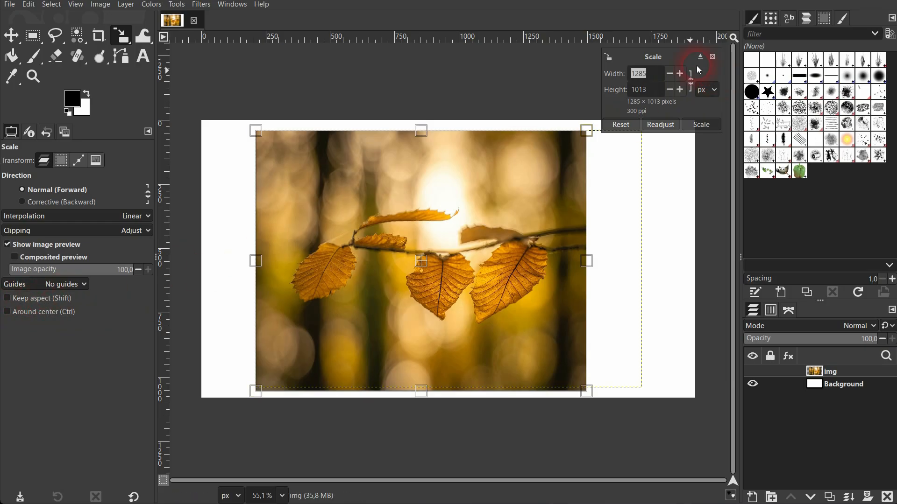
{"action": "left_click", "coordinate": [671, 74]}
{"action": "left_click", "coordinate": [671, 74]}
{"action": "left_click", "coordinate": [671, 74]}
{"action": "left_click", "coordinate": [671, 74]}
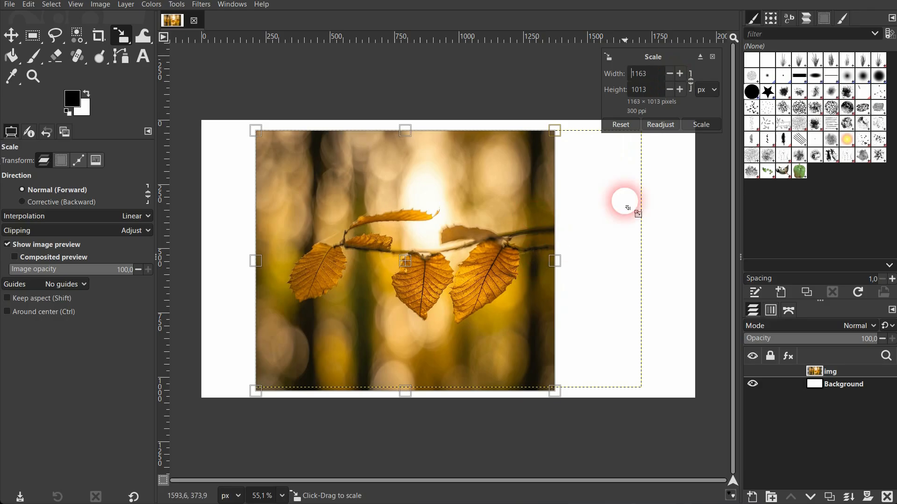
{"action": "left_click", "coordinate": [626, 125]}
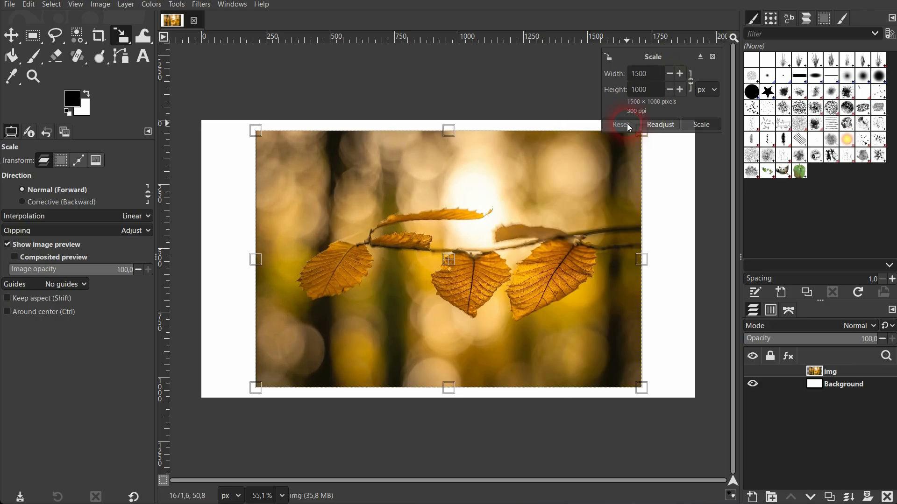
Step: With Keep aspect on, shrink the layer to 970 × 647, then enlarge to about 1007 × 671
{"action": "left_click", "coordinate": [36, 298]}
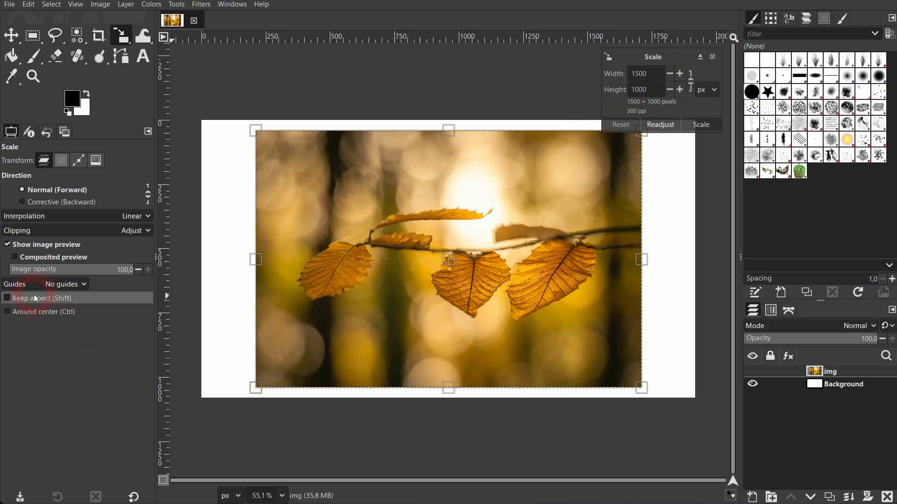
{"action": "left_click_drag", "start_coordinate": [630, 388], "coordinate": [481, 336]}
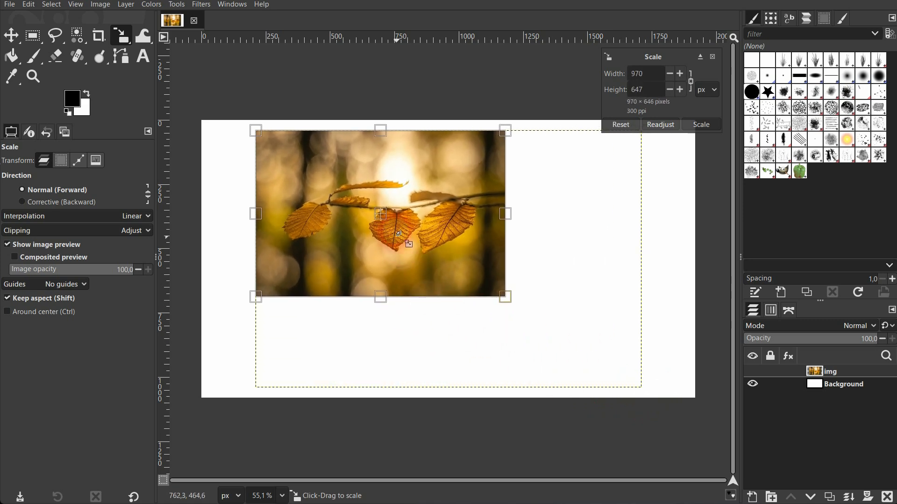
{"action": "left_click", "coordinate": [379, 201]}
{"action": "mouse_move", "coordinate": [505, 296]}
{"action": "left_mouse_down"}
{"action": "mouse_move", "coordinate": [644, 374]}
{"action": "mouse_move", "coordinate": [514, 301]}
{"action": "left_mouse_up"}
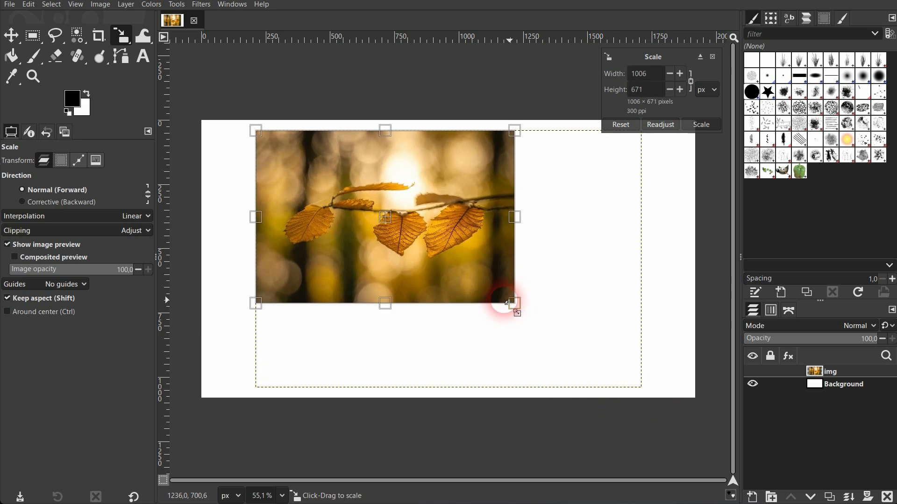
Step: Enlarge the layer around its center, then with Around center off enlarge to 1572 × 1048
{"action": "left_click", "coordinate": [63, 311]}
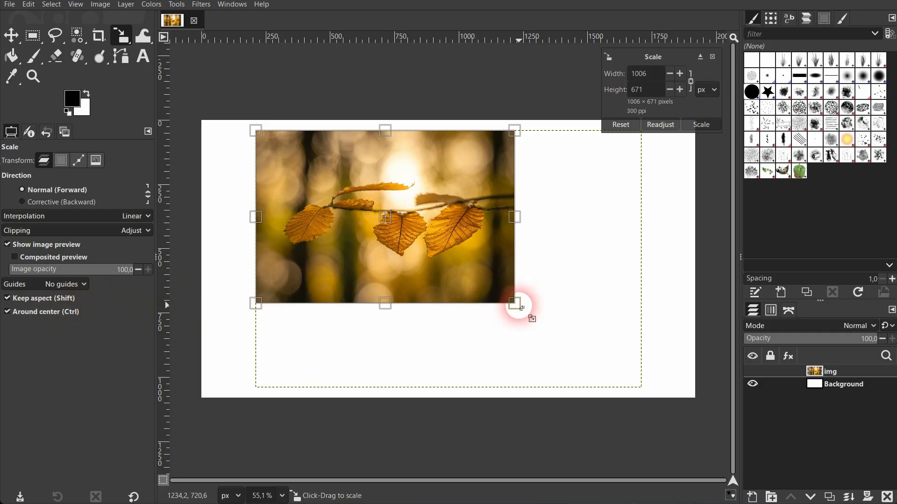
{"action": "left_click_drag", "start_coordinate": [516, 304], "coordinate": [568, 340]}
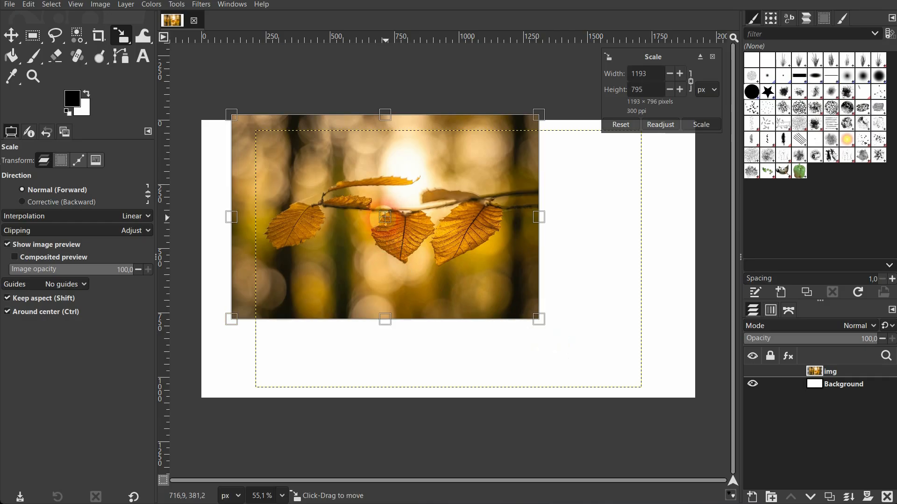
{"action": "left_click", "coordinate": [43, 311]}
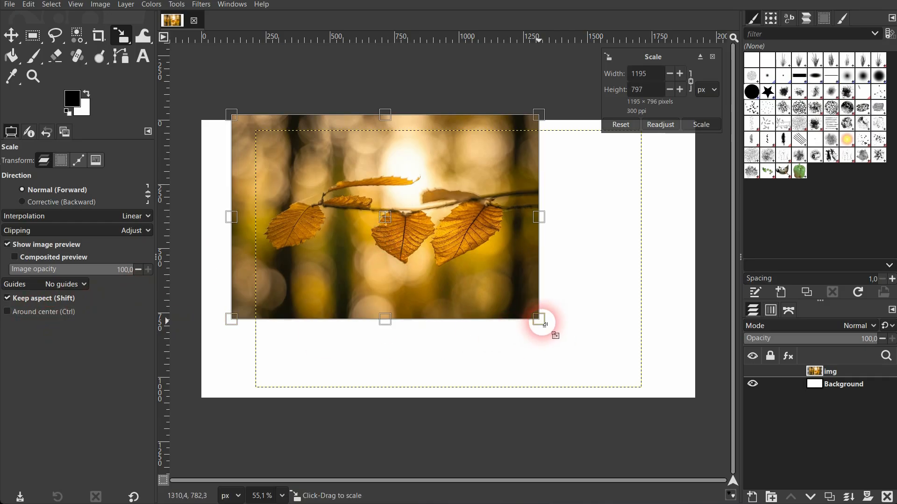
{"action": "left_click_drag", "start_coordinate": [539, 320], "coordinate": [642, 385]}
{"action": "left_click", "coordinate": [429, 254]}
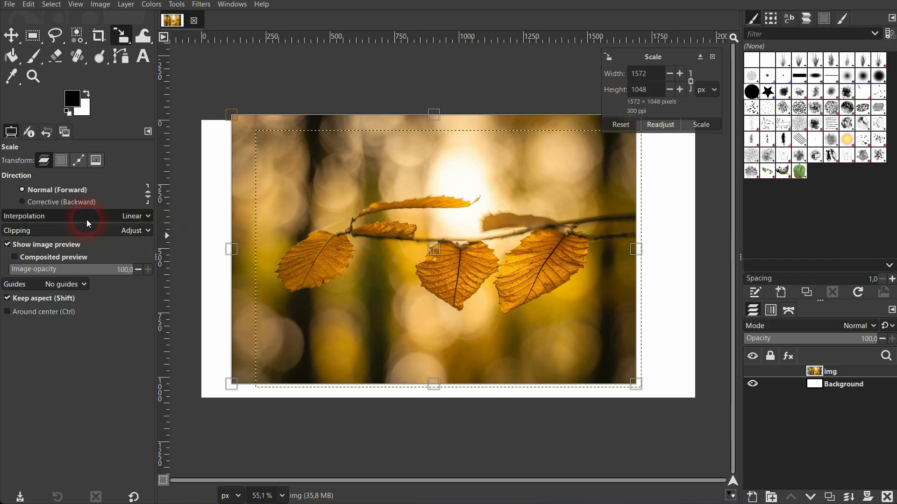
Step: Switch the size units to percent and set the width to 100
{"action": "left_click", "coordinate": [710, 89]}
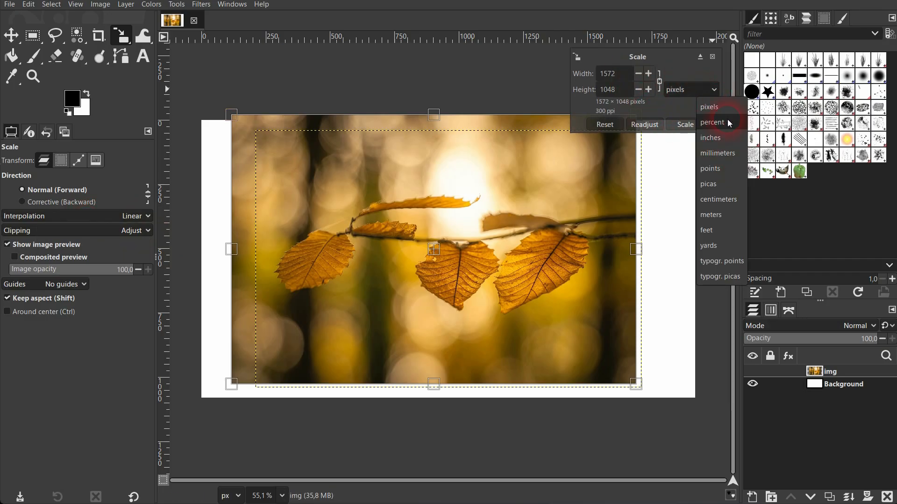
{"action": "left_click", "coordinate": [729, 123]}
{"action": "left_click_drag", "start_coordinate": [652, 75], "coordinate": [617, 79]}
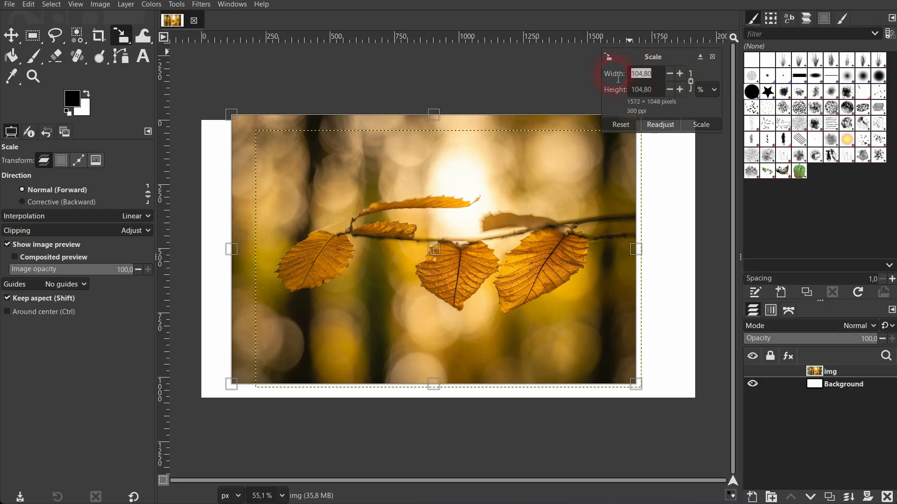
{"action": "type", "text": "100"}
{"action": "key", "text": "Tab"}
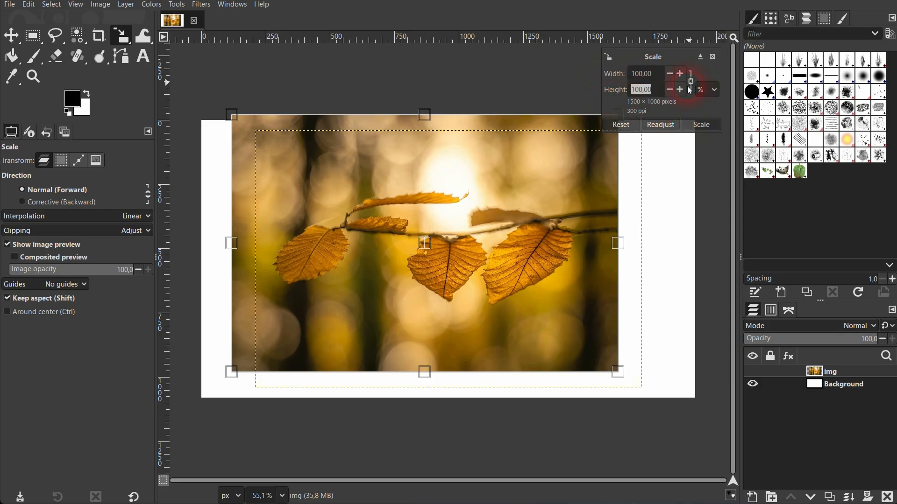
Step: Nudge the scaled layer slightly right and down and switch the units back to pixels
{"action": "left_click_drag", "start_coordinate": [432, 250], "coordinate": [447, 265]}
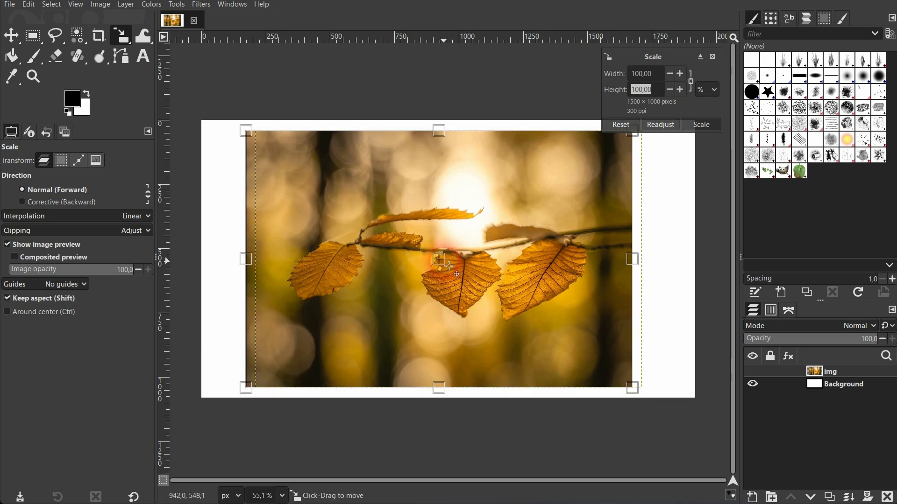
{"action": "left_click", "coordinate": [706, 89]}
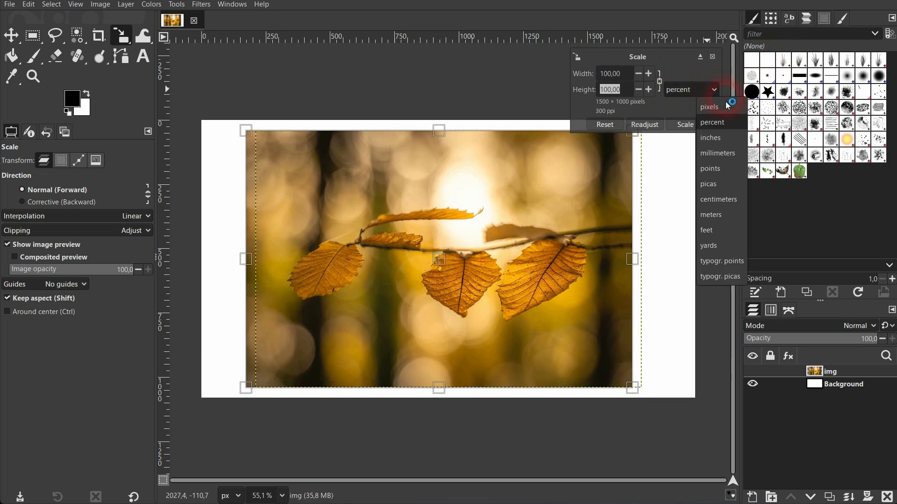
{"action": "left_click", "coordinate": [734, 109]}
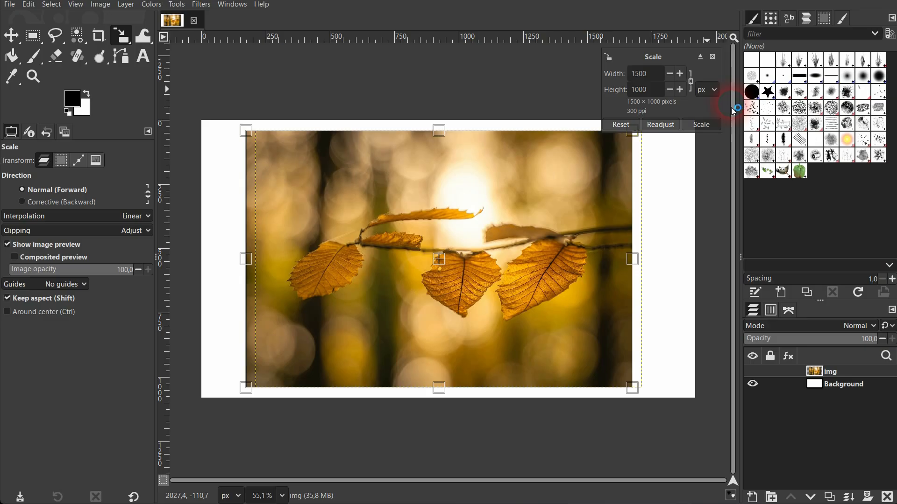
Step: Keep Linear interpolation, resize from the top-left to 1513 × 1009, and keep Adjust clipping
{"action": "left_click", "coordinate": [98, 218]}
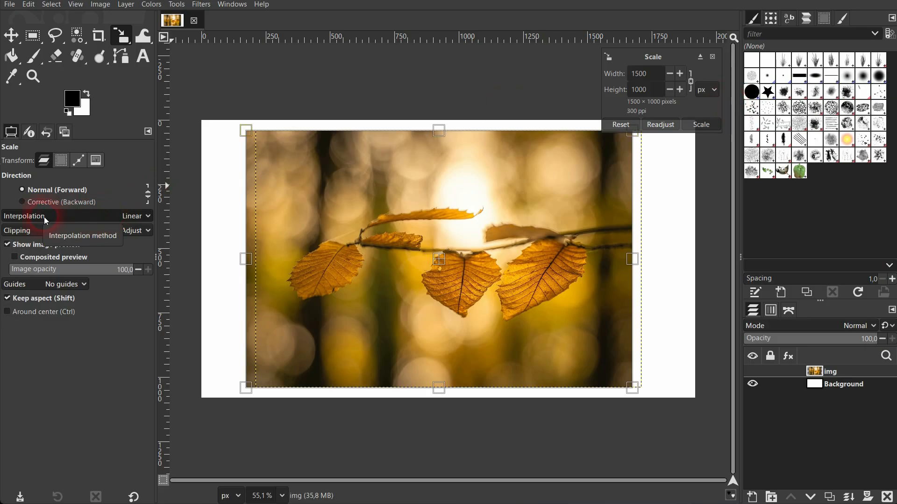
{"action": "left_click", "coordinate": [133, 217]}
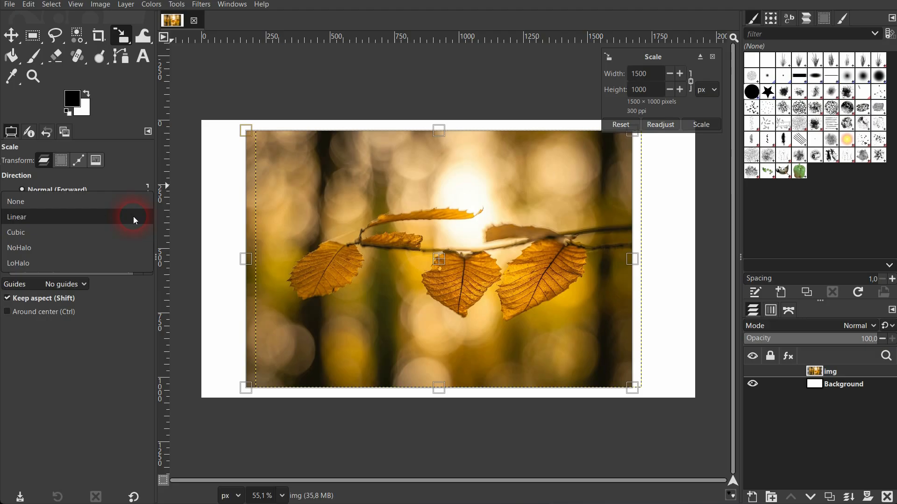
{"action": "left_click", "coordinate": [131, 217]}
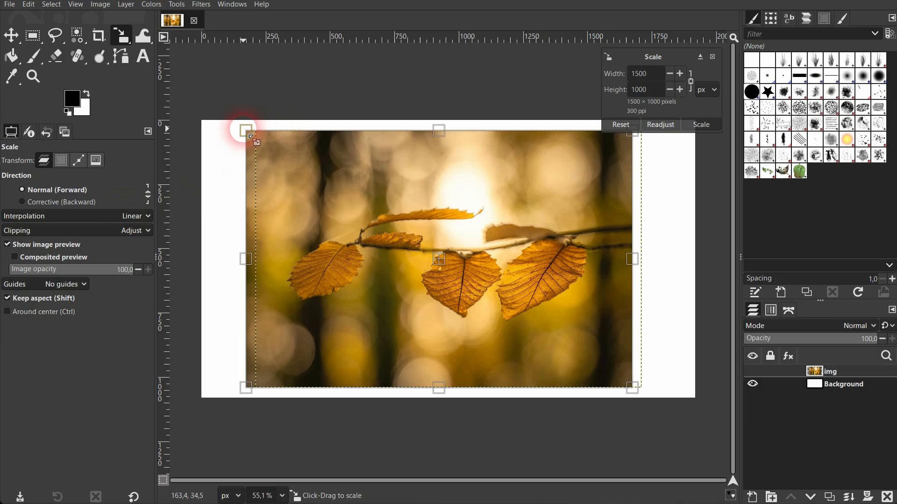
{"action": "mouse_move", "coordinate": [245, 131]}
{"action": "left_mouse_down"}
{"action": "mouse_move", "coordinate": [314, 180]}
{"action": "mouse_move", "coordinate": [236, 140]}
{"action": "mouse_move", "coordinate": [246, 133]}
{"action": "left_mouse_up"}
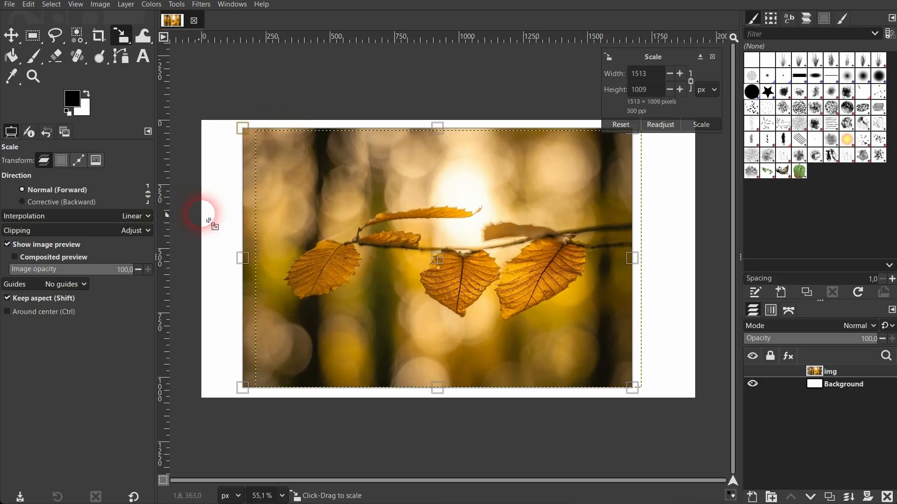
{"action": "left_click", "coordinate": [138, 231]}
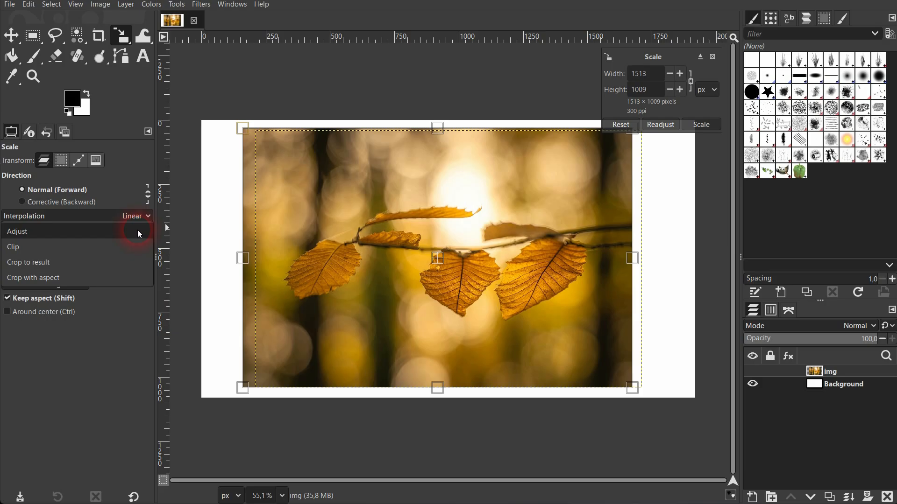
{"action": "left_click", "coordinate": [137, 231]}
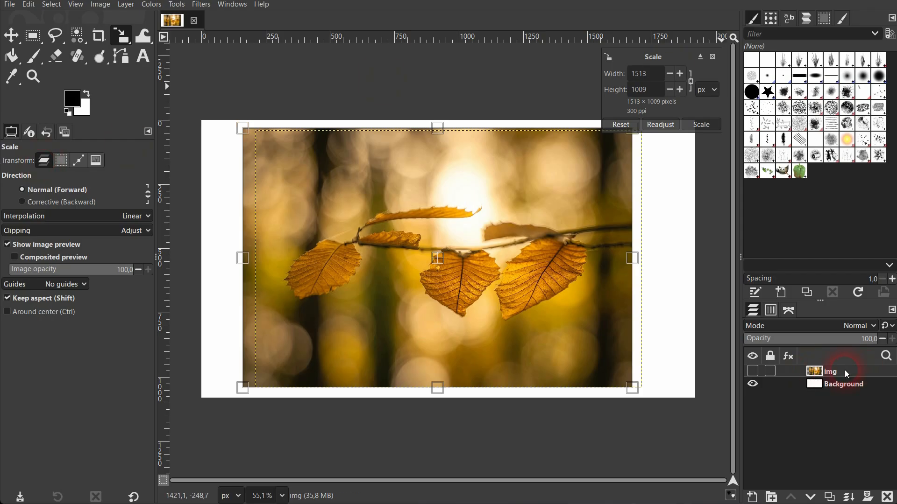
Step: Cancel the layer scale, select a 778 × 633 rectangle over the central leaves, and start scaling it
{"action": "left_click", "coordinate": [712, 57]}
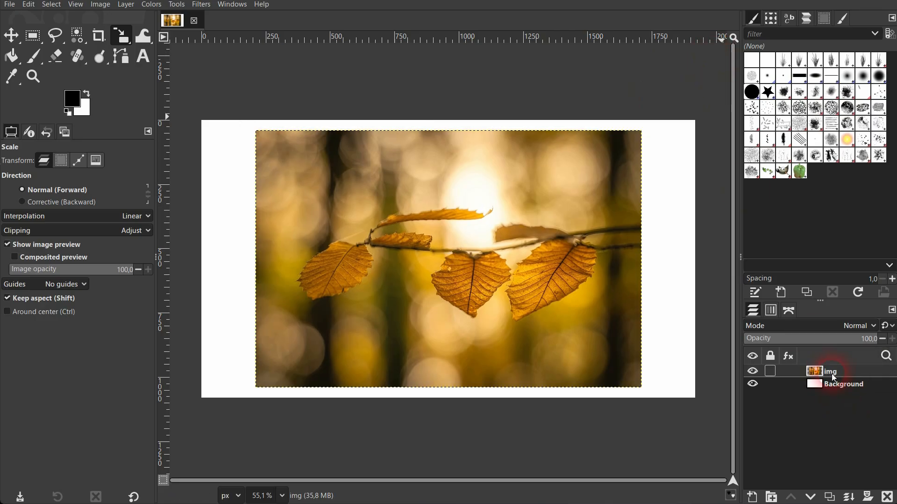
{"action": "left_click", "coordinate": [33, 36]}
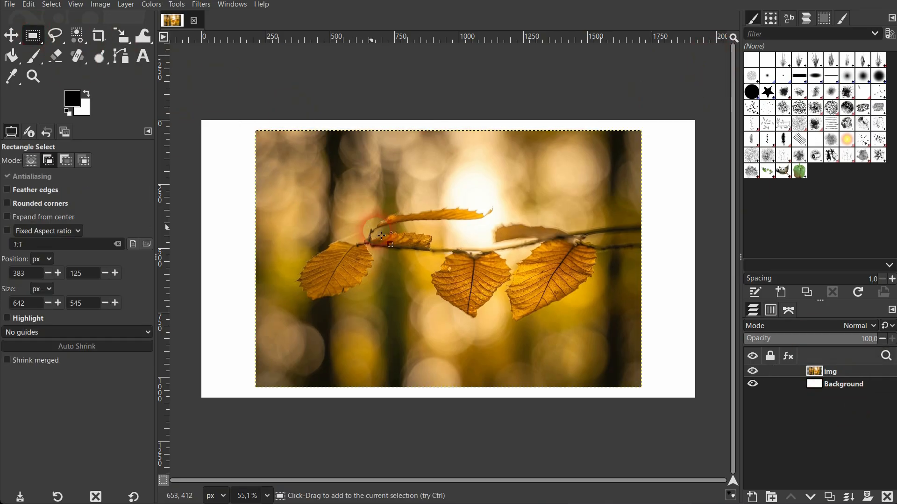
{"action": "left_click_drag", "start_coordinate": [341, 176], "coordinate": [541, 339]}
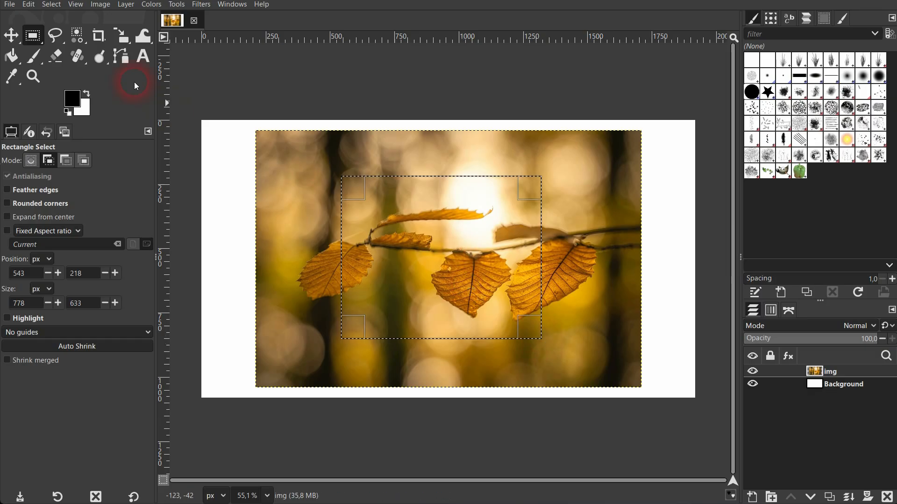
{"action": "left_click", "coordinate": [123, 34]}
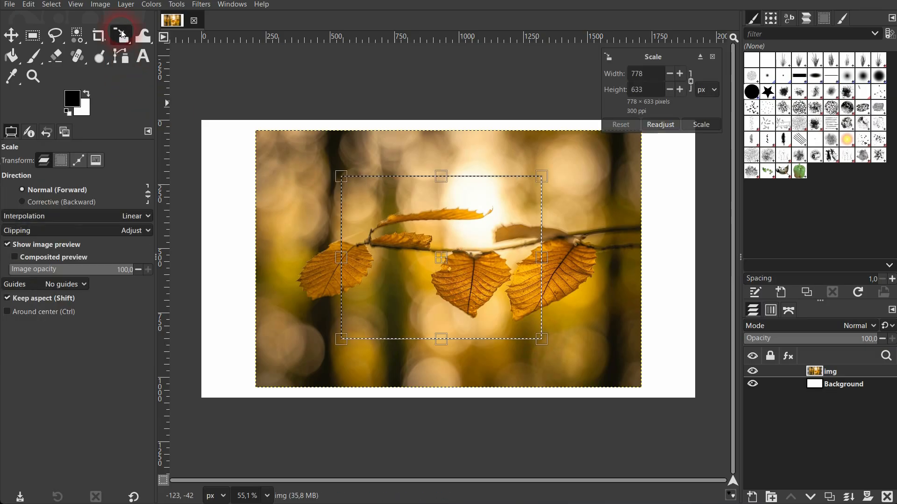
Step: Set Transform to Selection, cancel, and enlarge the selection frame from its corners
{"action": "left_click", "coordinate": [62, 162]}
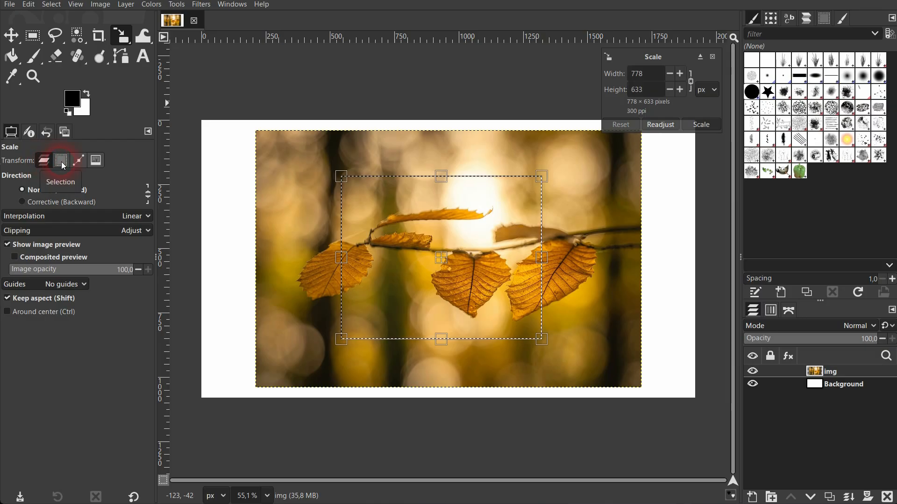
{"action": "key", "text": "Escape"}
{"action": "left_click", "coordinate": [338, 177]}
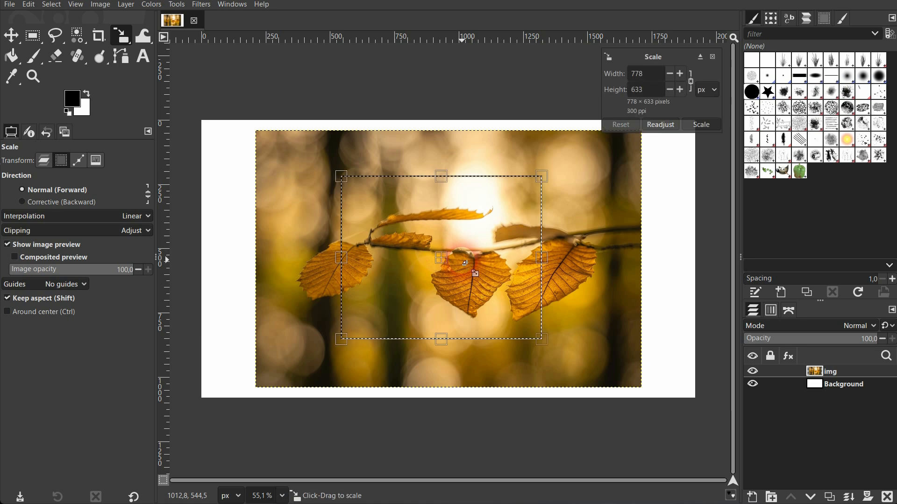
{"action": "left_click_drag", "start_coordinate": [343, 183], "coordinate": [297, 147]}
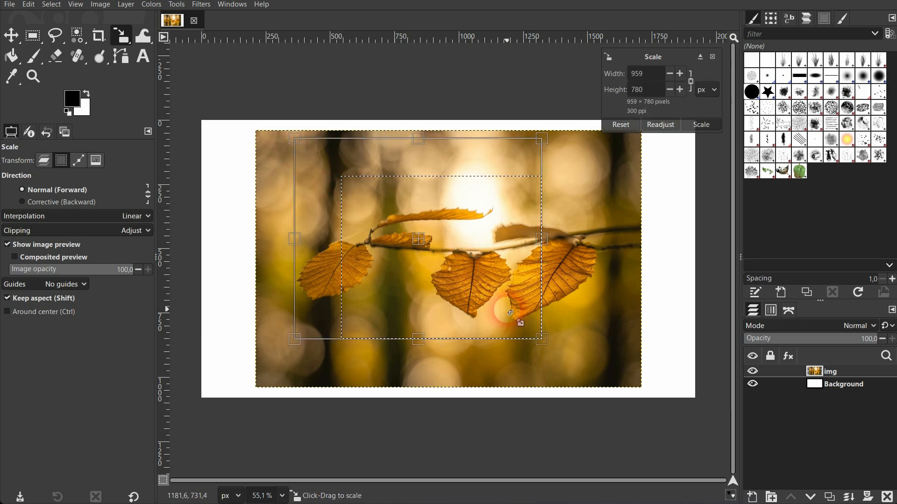
{"action": "left_click_drag", "start_coordinate": [554, 343], "coordinate": [594, 330]}
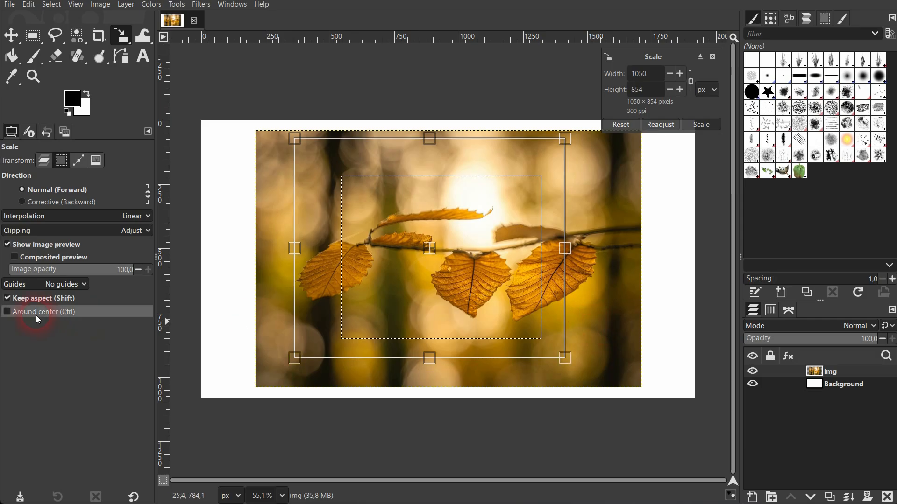
Step: Resize the selection frame with Keep aspect off, re-enable it, and cancel the scale
{"action": "left_click", "coordinate": [7, 298]}
{"action": "mouse_move", "coordinate": [565, 360]}
{"action": "left_mouse_down"}
{"action": "mouse_move", "coordinate": [565, 279]}
{"action": "mouse_move", "coordinate": [592, 366]}
{"action": "mouse_move", "coordinate": [571, 363]}
{"action": "left_mouse_up"}
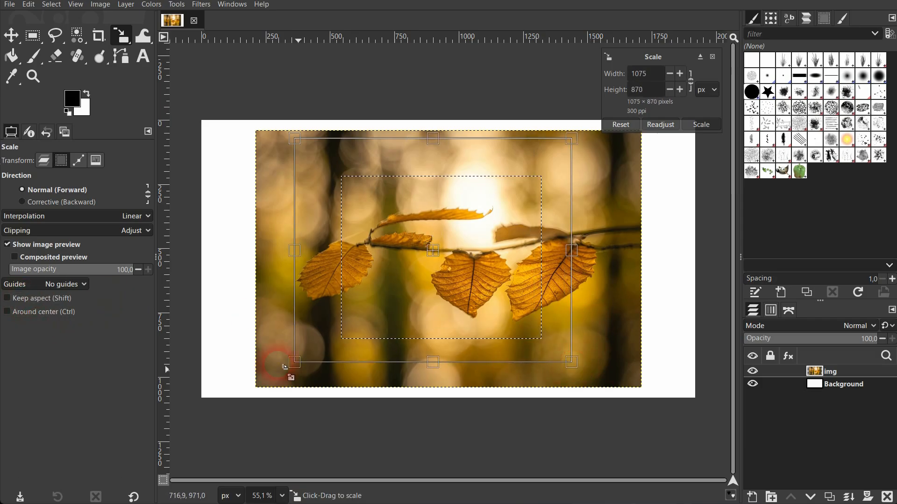
{"action": "left_click", "coordinate": [29, 305]}
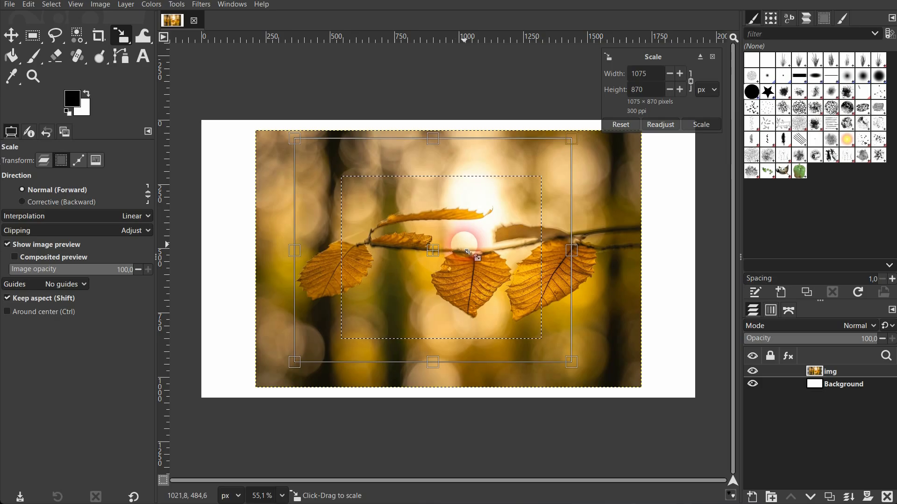
{"action": "left_click", "coordinate": [691, 65]}
{"action": "left_click", "coordinate": [712, 57]}
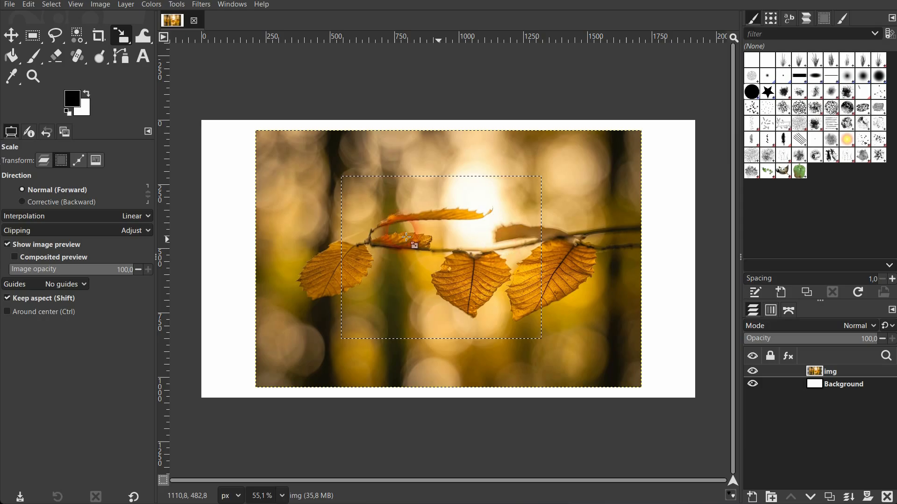
Step: Switch Transform to Layer and enlarge the selected leaves to 967 × 787, then choose Selection
{"action": "left_click", "coordinate": [39, 163]}
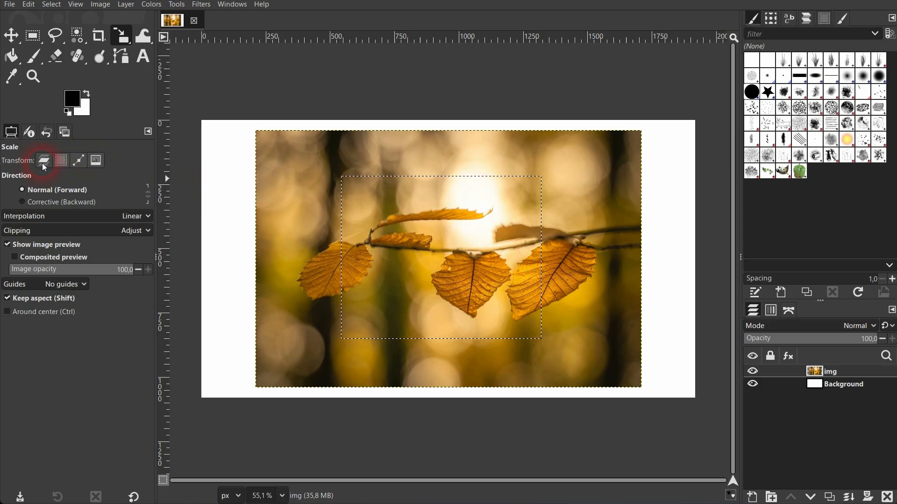
{"action": "left_click", "coordinate": [444, 270]}
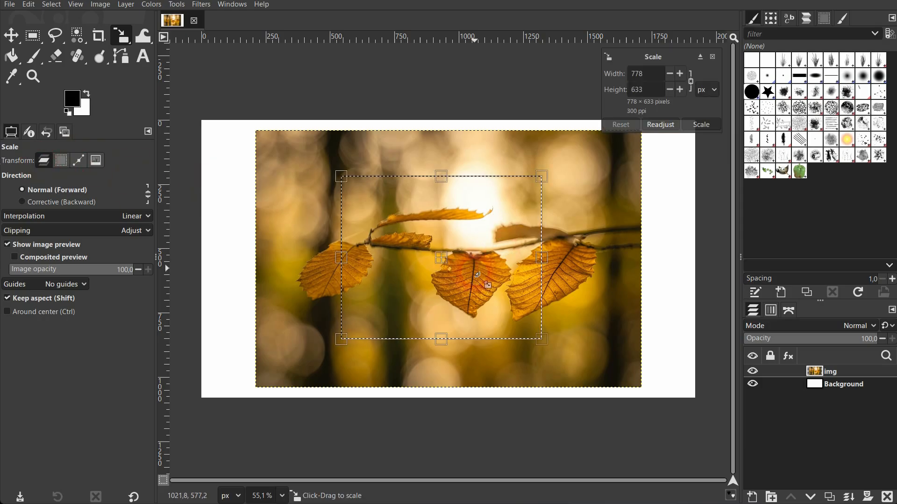
{"action": "left_click_drag", "start_coordinate": [553, 341], "coordinate": [601, 377]}
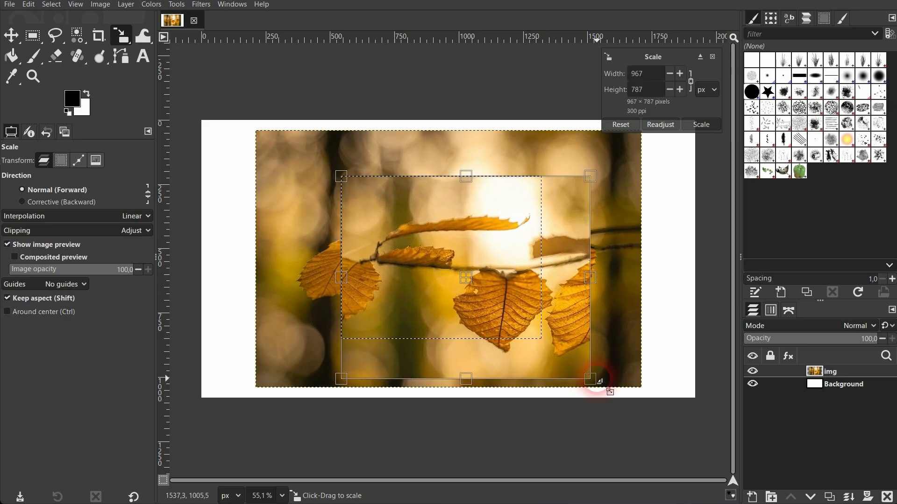
{"action": "left_click", "coordinate": [61, 164]}
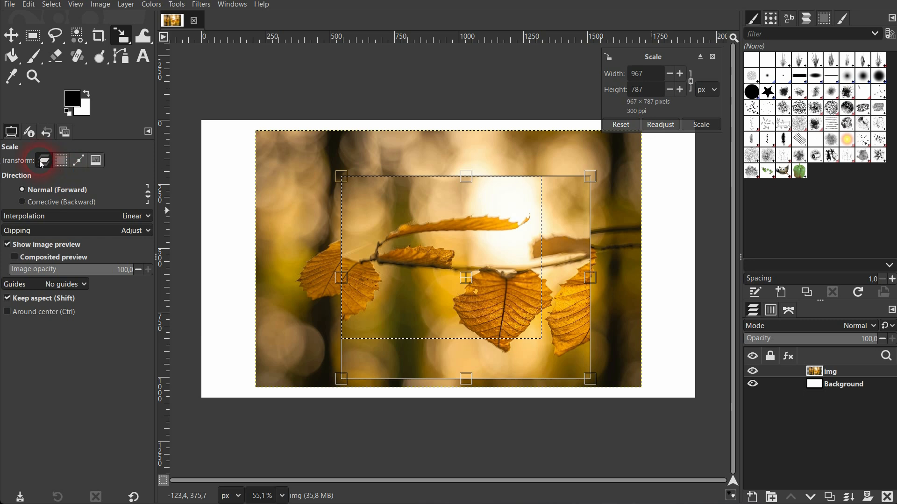
Step: Compare the Selection, Image and Layer transform modes, then cancel the pending 967 × 787 scale
{"action": "left_click", "coordinate": [62, 162]}
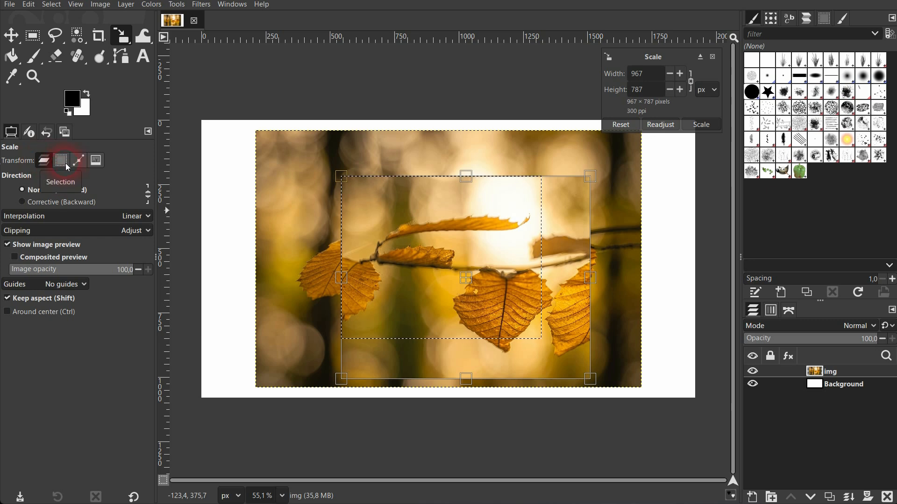
{"action": "left_click", "coordinate": [98, 163]}
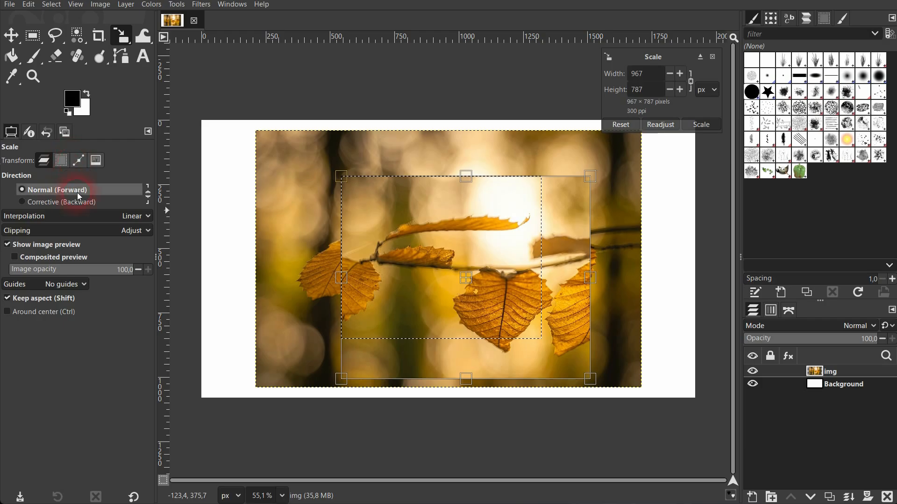
{"action": "left_click", "coordinate": [47, 162]}
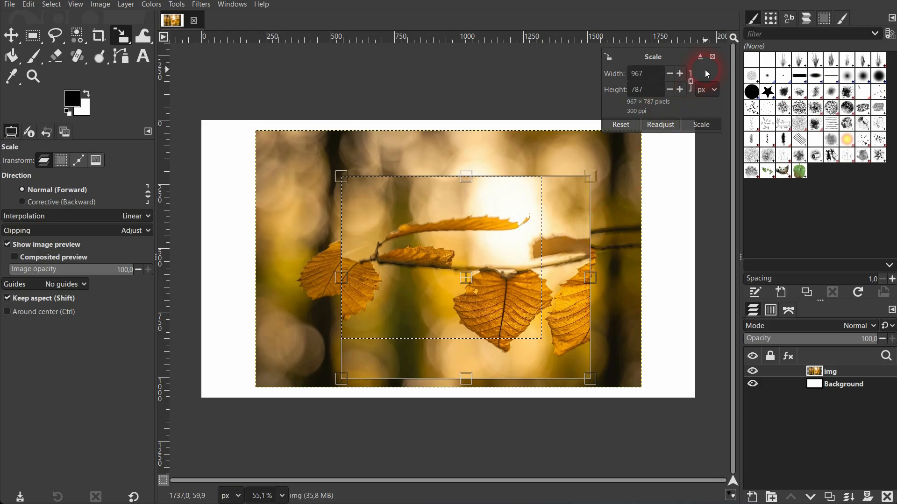
{"action": "left_click", "coordinate": [713, 58]}
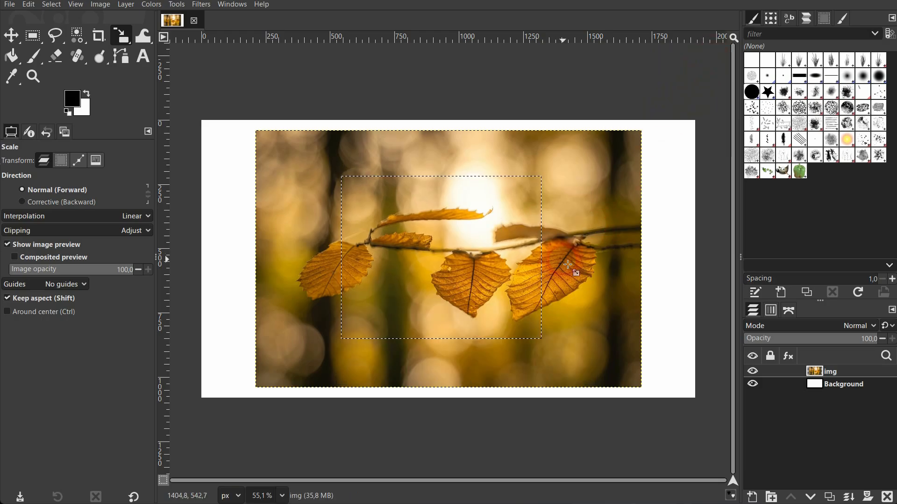